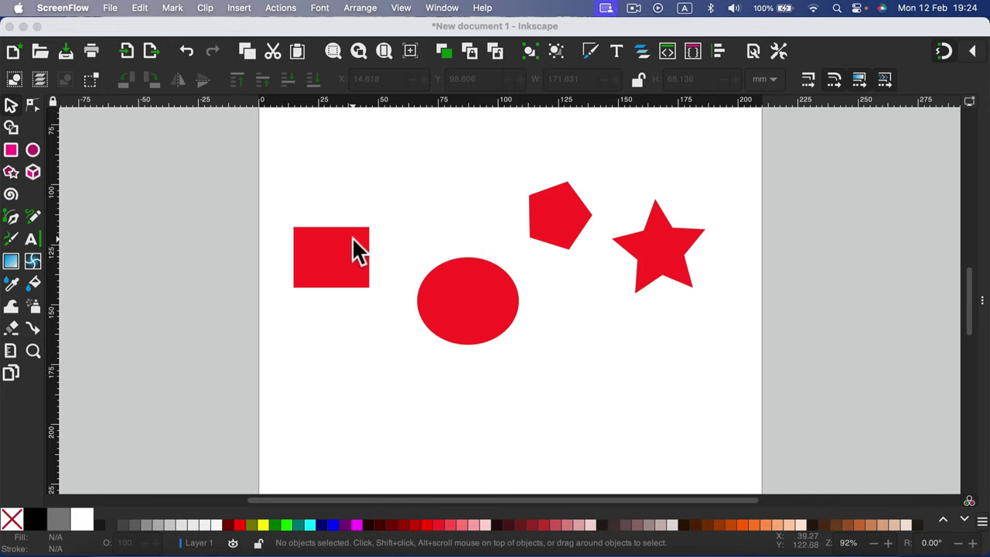
Bring Inkscape to the front and rubber-band select all four red shapes.
{"action": "left_click", "coordinate": [284, 123]}
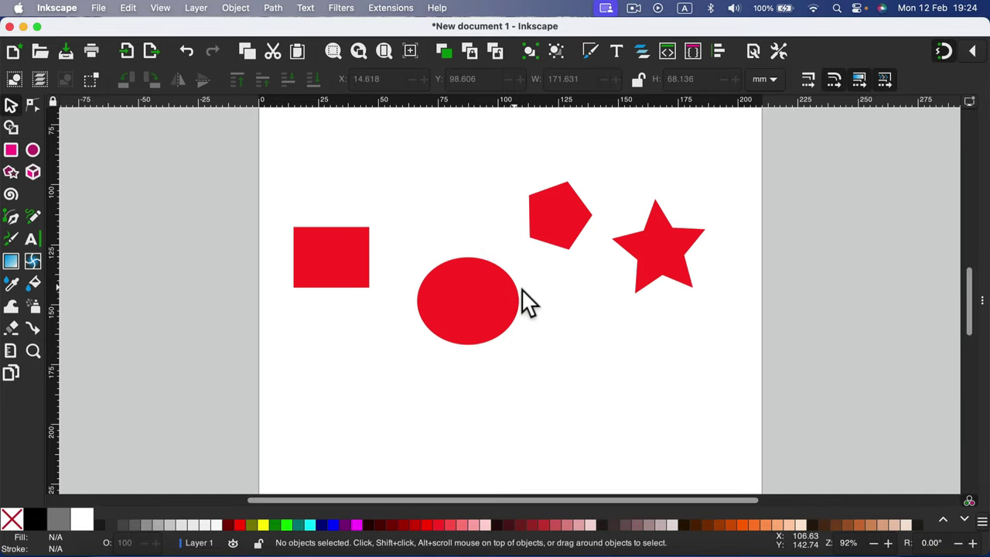
{"action": "left_click_drag", "start_coordinate": [722, 368], "coordinate": [281, 129]}
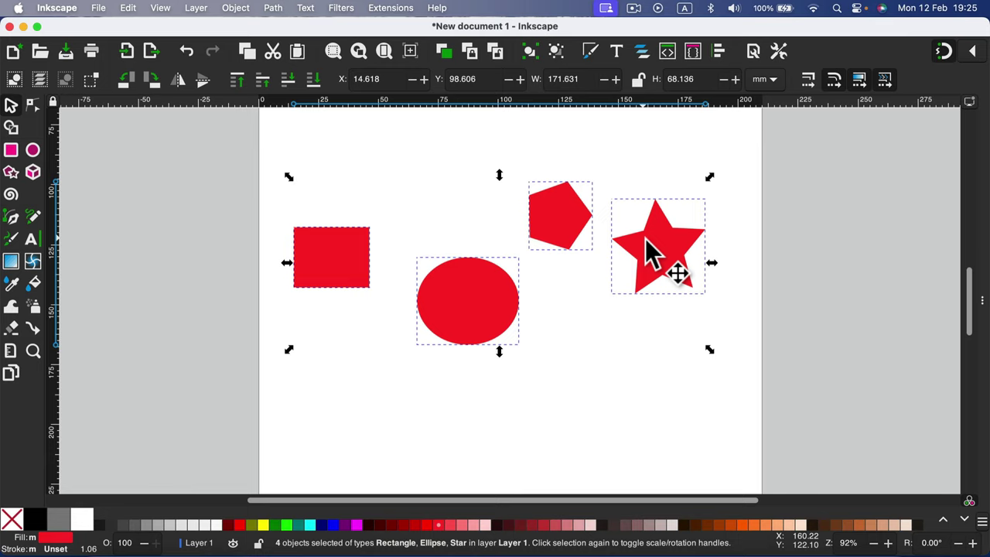
{"action": "left_click", "coordinate": [718, 52]}
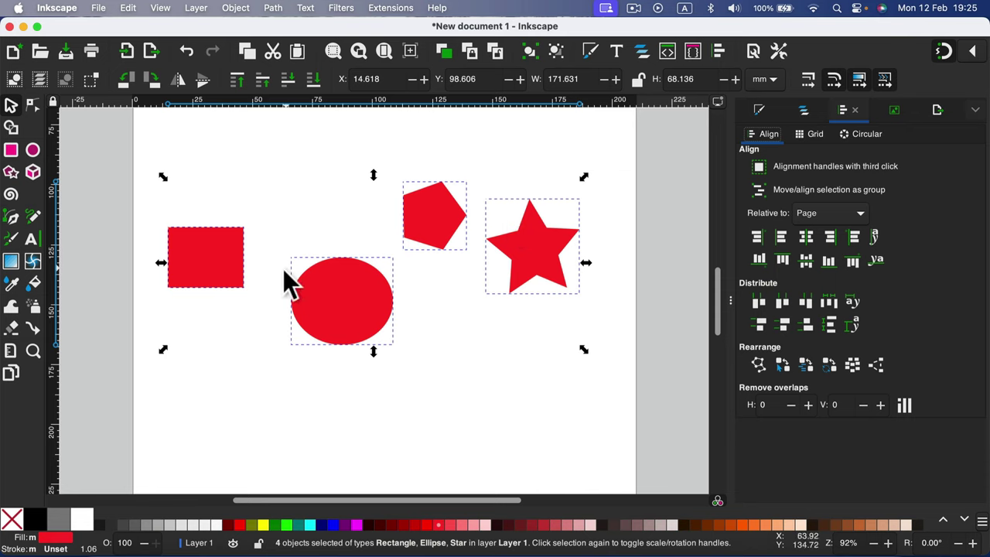
Align the four shapes' bottom edges to the top edge of the anchor.
{"action": "left_click", "coordinate": [758, 261]}
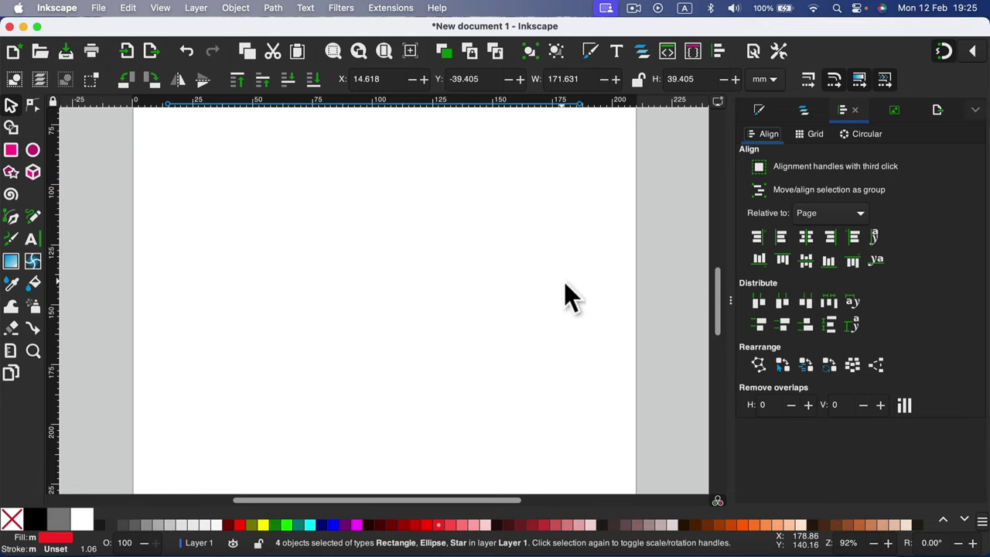
{"action": "scroll", "coordinate": [564, 282], "scroll_direction": "down", "scroll_amount": 5}
{"action": "scroll", "coordinate": [564, 281], "scroll_direction": "up", "scroll_amount": 3}
{"action": "scroll", "coordinate": [564, 281], "scroll_direction": "up", "scroll_amount": 2}
{"action": "scroll", "coordinate": [564, 280], "scroll_direction": "up", "scroll_amount": 6}
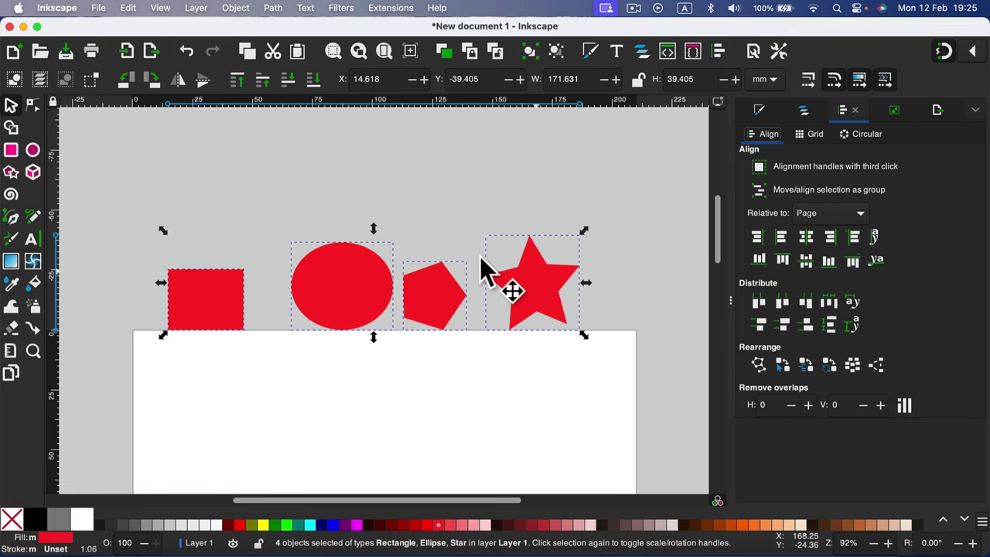
{"action": "scroll", "coordinate": [188, 201], "scroll_direction": "down", "scroll_amount": 5}
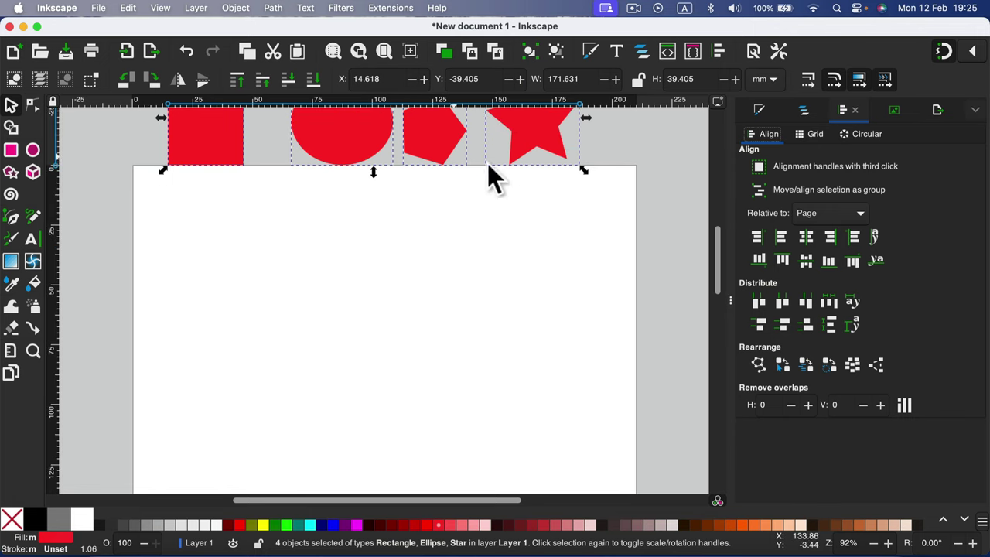
{"action": "scroll", "coordinate": [456, 356], "scroll_direction": "up", "scroll_amount": 2}
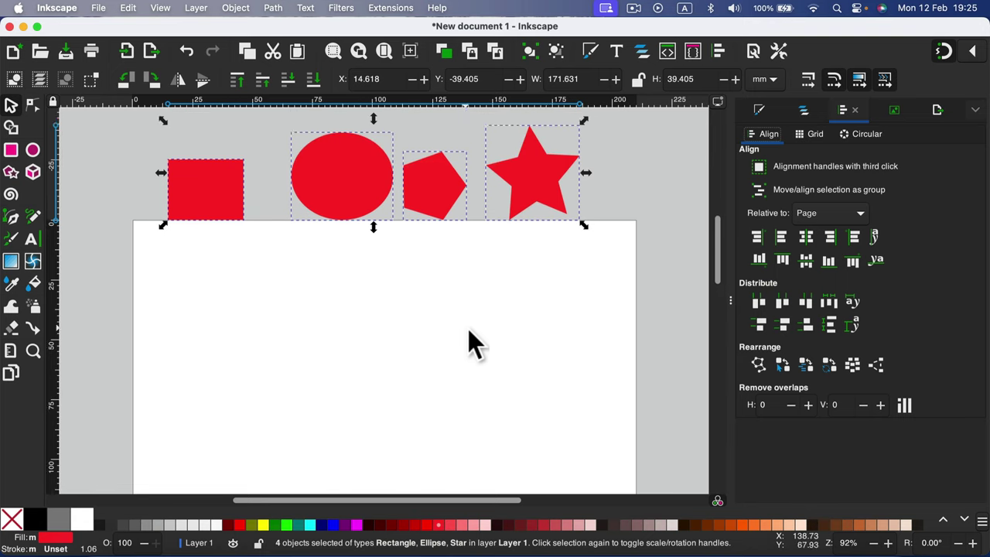
{"action": "scroll", "coordinate": [469, 341], "scroll_direction": "up", "scroll_amount": 2}
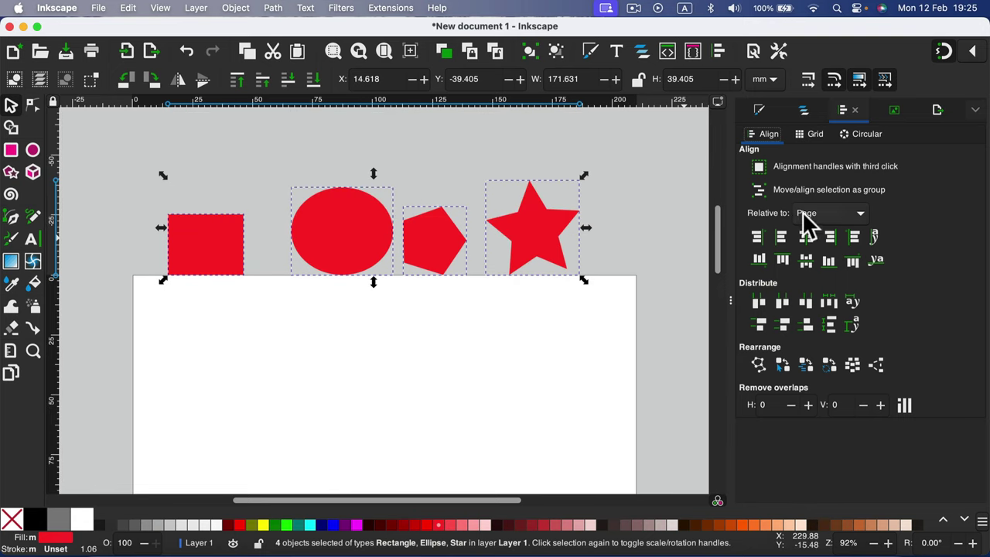
Keep Relative to set to Page and drag the aligned row down onto the page.
{"action": "left_click", "coordinate": [802, 212]}
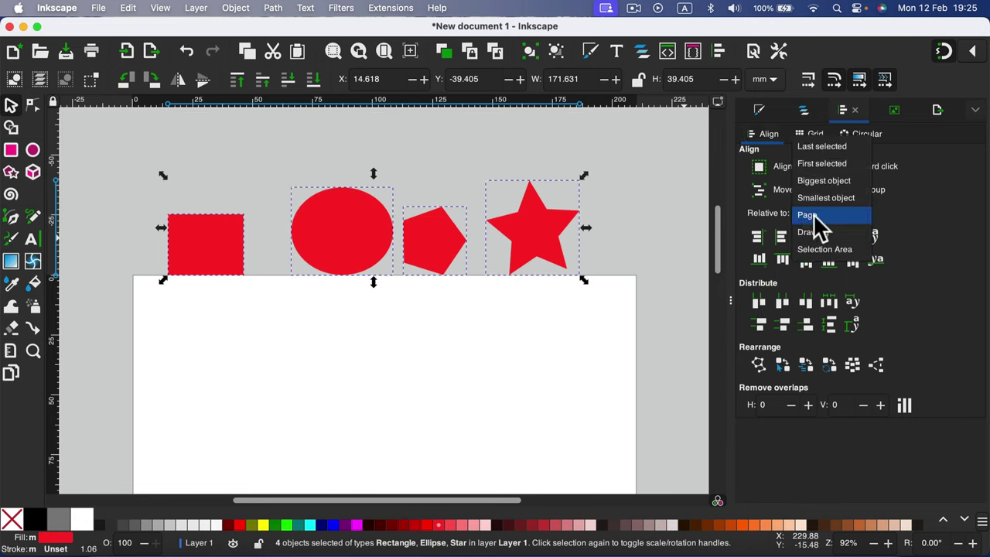
{"action": "left_click", "coordinate": [926, 216]}
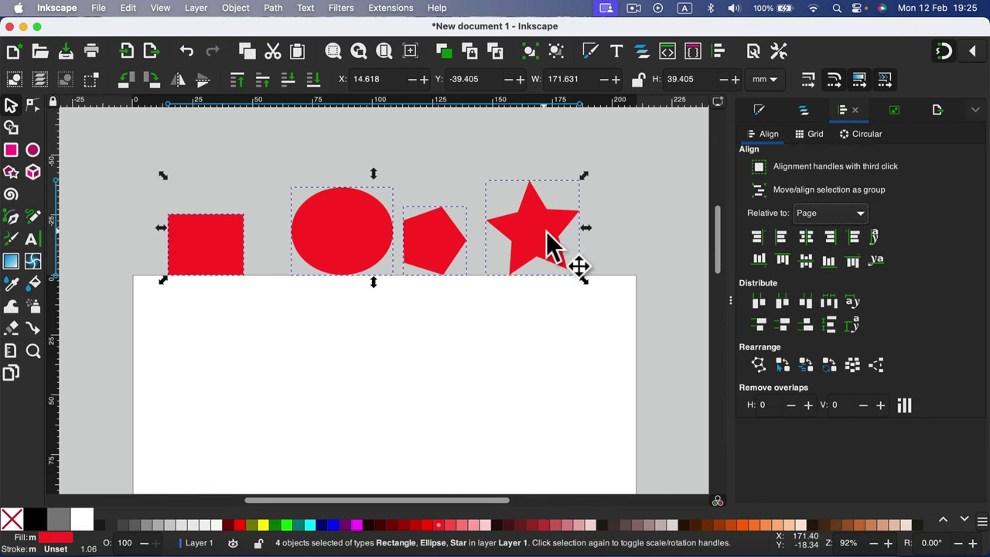
{"action": "mouse_move", "coordinate": [547, 246]}
{"action": "left_mouse_down"}
{"action": "mouse_move", "coordinate": [540, 448]}
{"action": "mouse_move", "coordinate": [570, 377]}
{"action": "left_mouse_up"}
Scatter the shapes: pentagon lower, ellipse higher, rectangle lower on the page.
{"action": "left_click", "coordinate": [545, 393]}
{"action": "scroll", "coordinate": [442, 453], "scroll_direction": "down", "scroll_amount": 5}
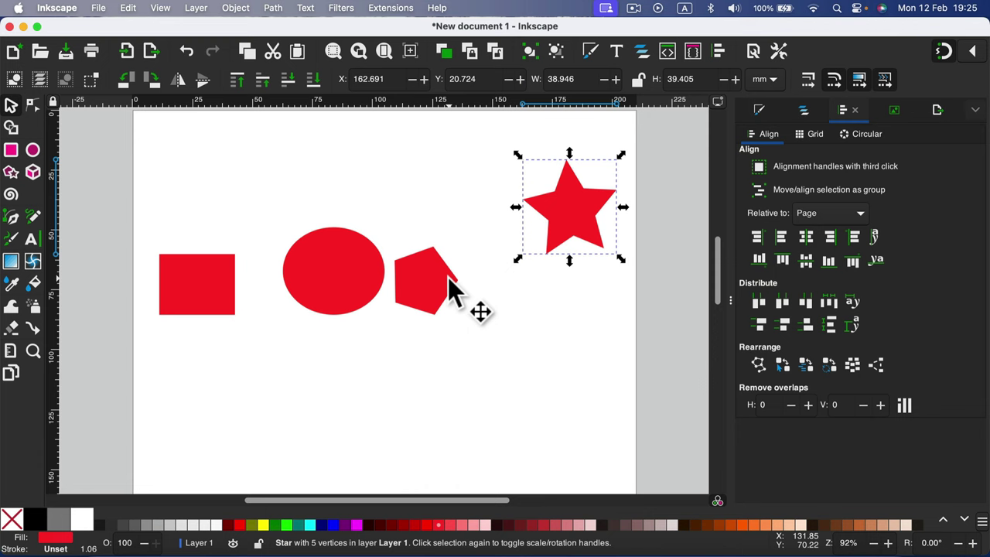
{"action": "left_click_drag", "start_coordinate": [448, 277], "coordinate": [486, 341]}
{"action": "left_click_drag", "start_coordinate": [329, 273], "coordinate": [326, 243]}
{"action": "left_click_drag", "start_coordinate": [229, 313], "coordinate": [232, 372]}
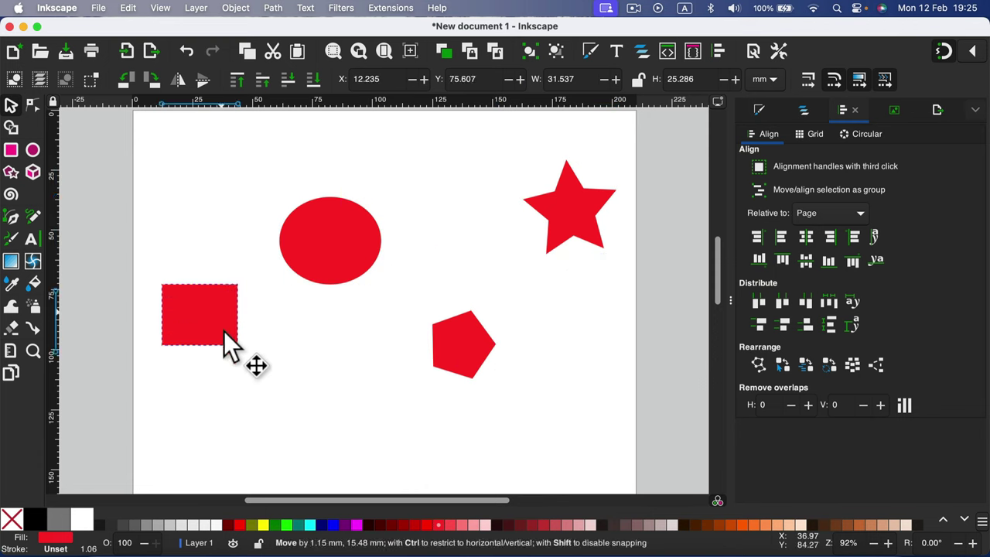
Reselect all four shapes and show the Relative to reference choices.
{"action": "left_click", "coordinate": [159, 151]}
{"action": "left_click_drag", "start_coordinate": [138, 127], "coordinate": [649, 443]}
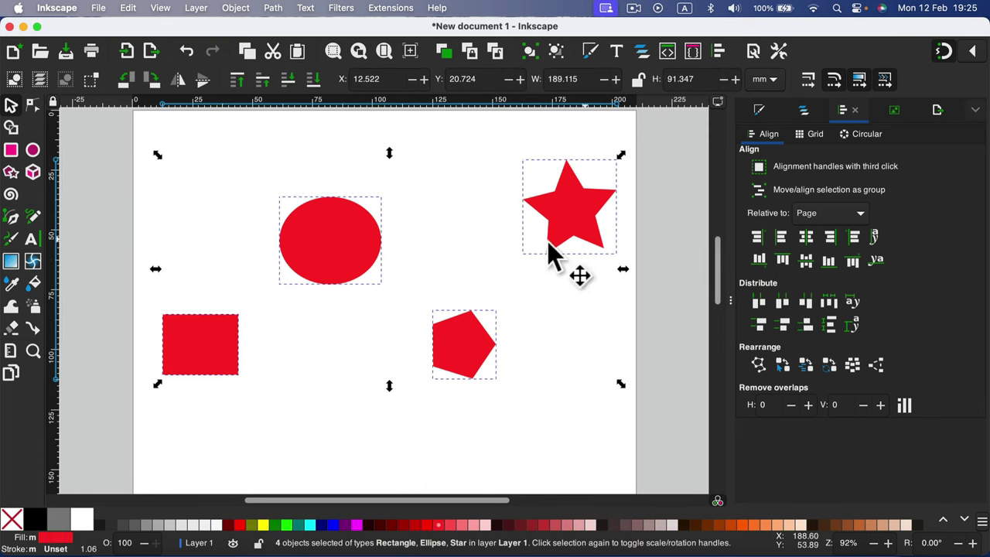
{"action": "left_click", "coordinate": [825, 210]}
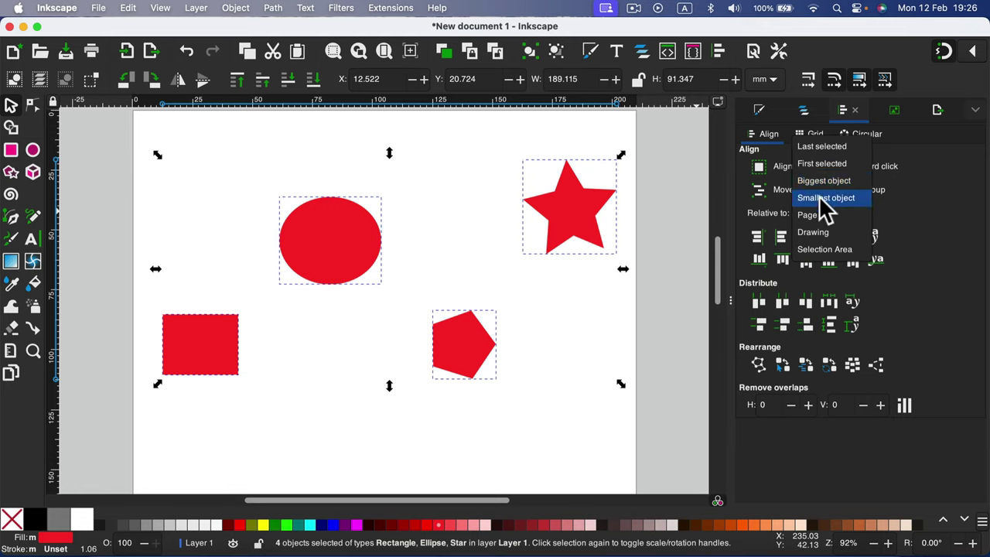
Centre the shapes on the horizontal axis relative to the Selection Area.
{"action": "left_click", "coordinate": [818, 251]}
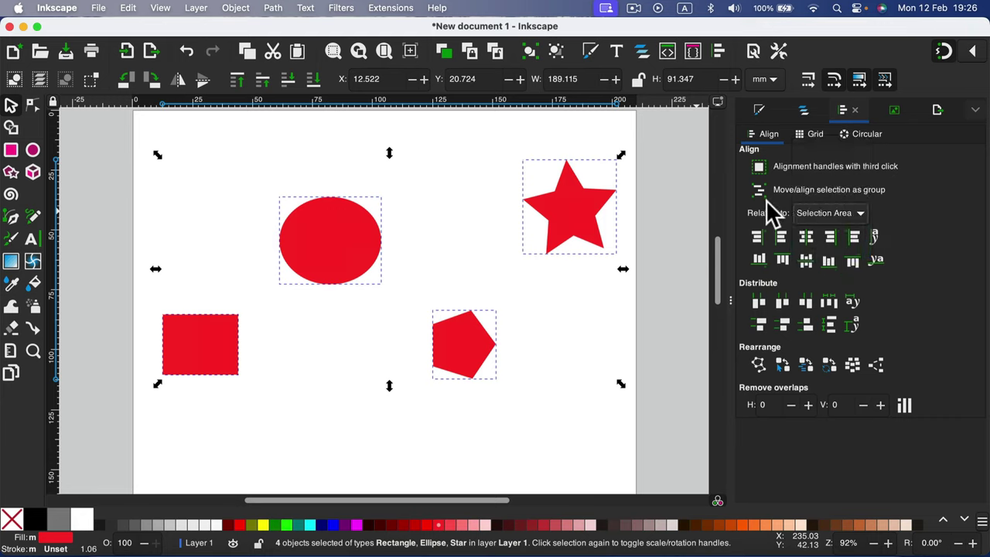
{"action": "left_click", "coordinate": [810, 262]}
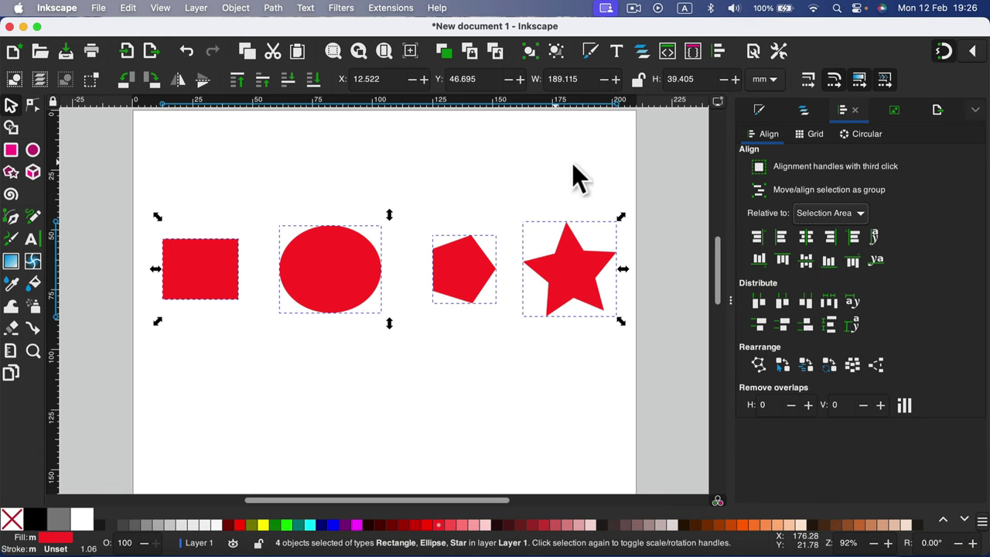
{"action": "left_click", "coordinate": [399, 396]}
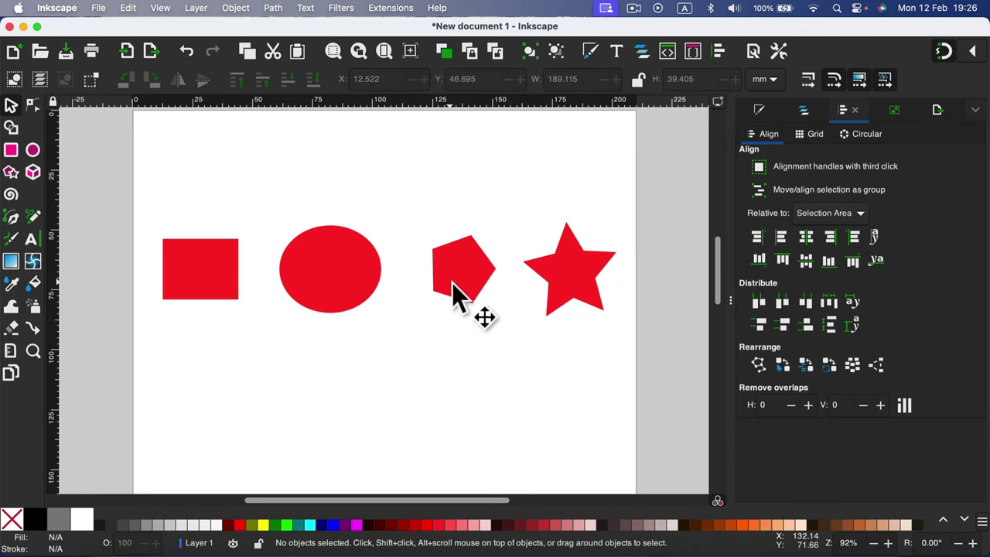
Raise the pentagon, lower the ellipse, and reselect all four shapes.
{"action": "left_click_drag", "start_coordinate": [458, 272], "coordinate": [445, 192]}
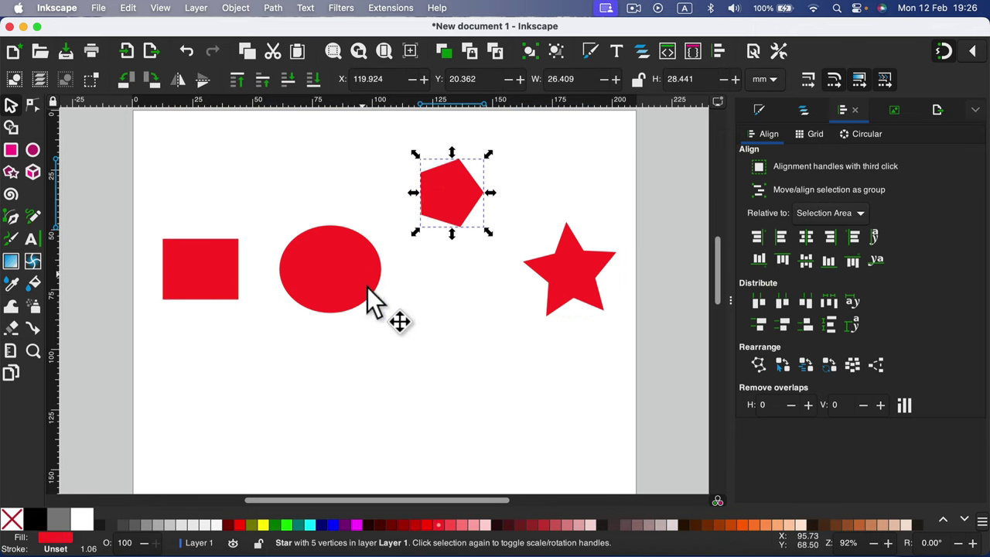
{"action": "left_click_drag", "start_coordinate": [364, 287], "coordinate": [374, 361]}
{"action": "left_click_drag", "start_coordinate": [140, 127], "coordinate": [655, 461]}
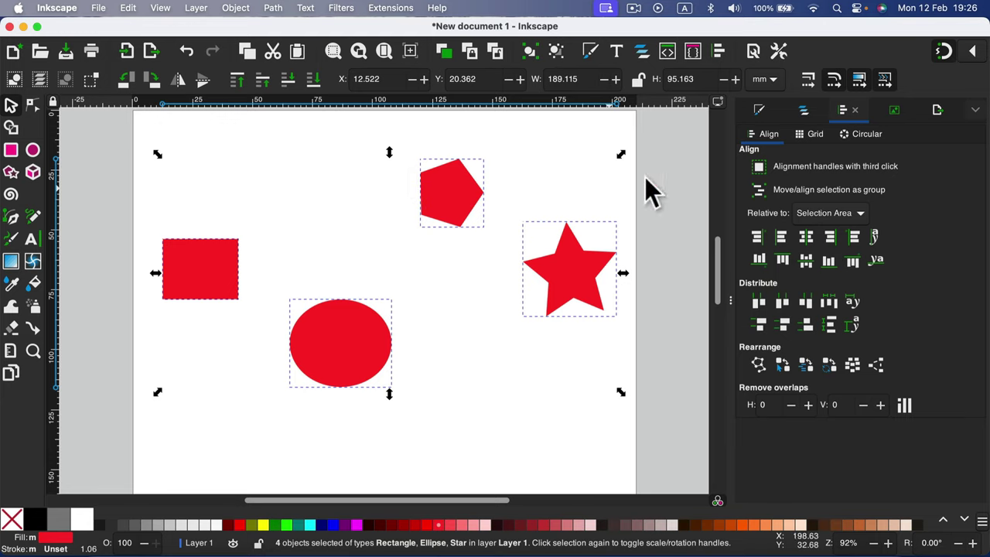
Align the shapes' top edges, then centre them on the horizontal axis.
{"action": "left_click", "coordinate": [782, 261]}
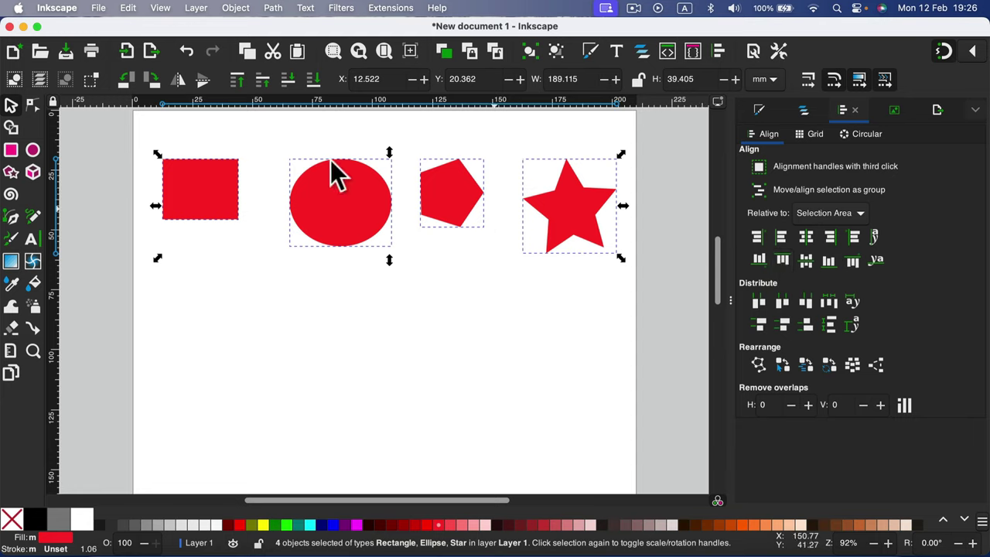
{"action": "left_click", "coordinate": [806, 262]}
{"action": "left_click", "coordinate": [467, 325]}
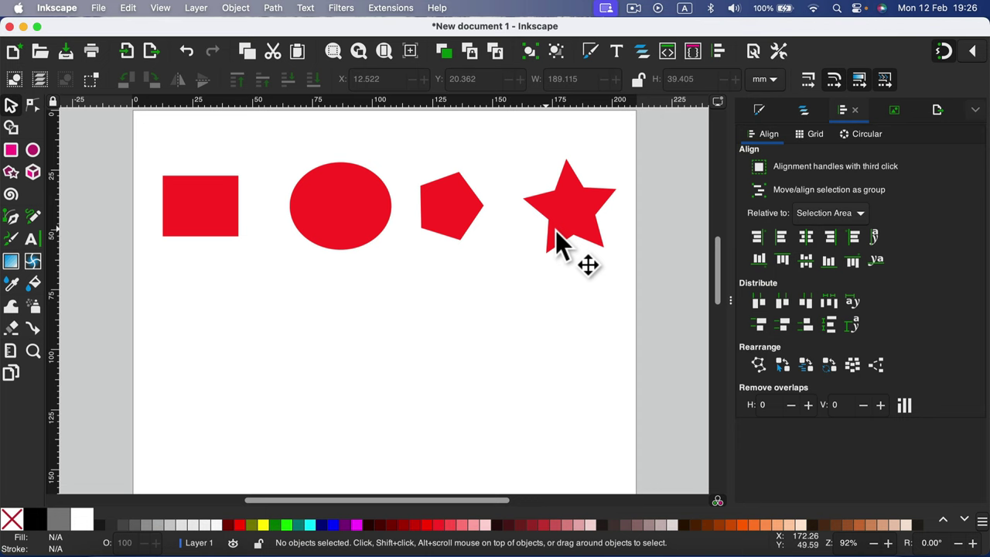
Stagger the star, pentagon, circle and rectangle, then reselect all and show Relative to choices.
{"action": "left_click_drag", "start_coordinate": [555, 231], "coordinate": [317, 396]}
{"action": "left_click_drag", "start_coordinate": [454, 235], "coordinate": [425, 291]}
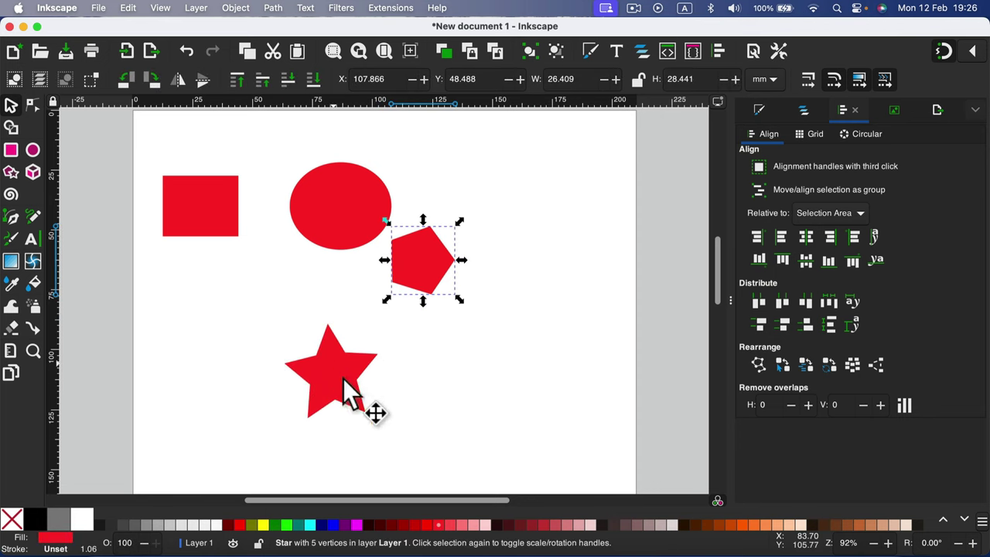
{"action": "left_click_drag", "start_coordinate": [343, 379], "coordinate": [357, 407]}
{"action": "left_click_drag", "start_coordinate": [413, 288], "coordinate": [374, 342]}
{"action": "left_click_drag", "start_coordinate": [385, 193], "coordinate": [544, 183]}
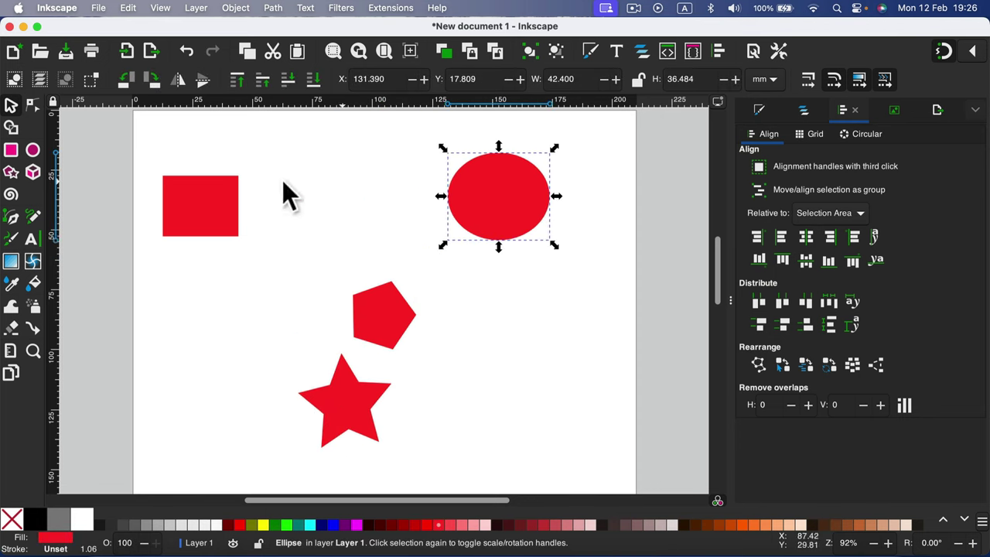
{"action": "mouse_move", "coordinate": [217, 229]}
{"action": "left_mouse_down"}
{"action": "mouse_move", "coordinate": [286, 221]}
{"action": "mouse_move", "coordinate": [324, 240]}
{"action": "left_mouse_up"}
{"action": "left_click_drag", "start_coordinate": [205, 128], "coordinate": [616, 480]}
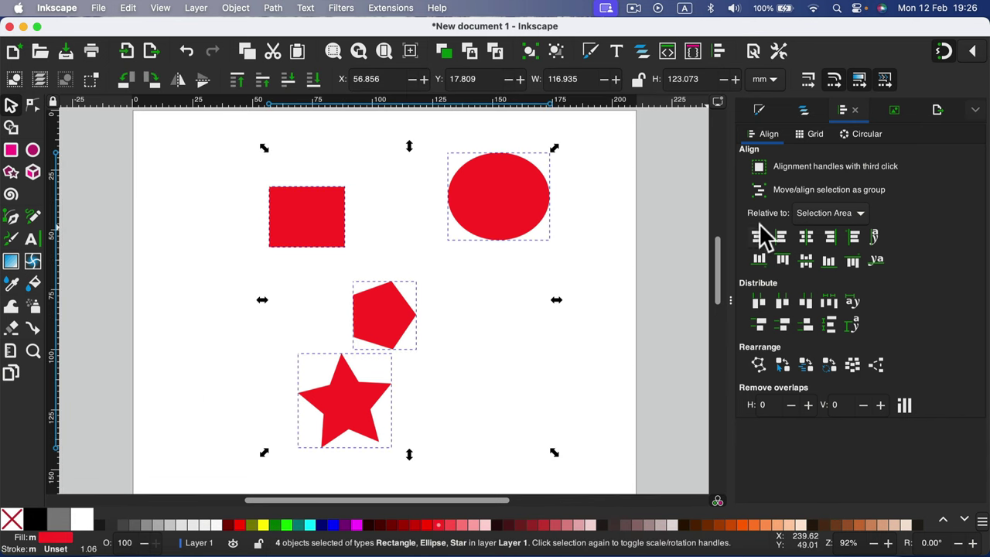
{"action": "left_click", "coordinate": [834, 217]}
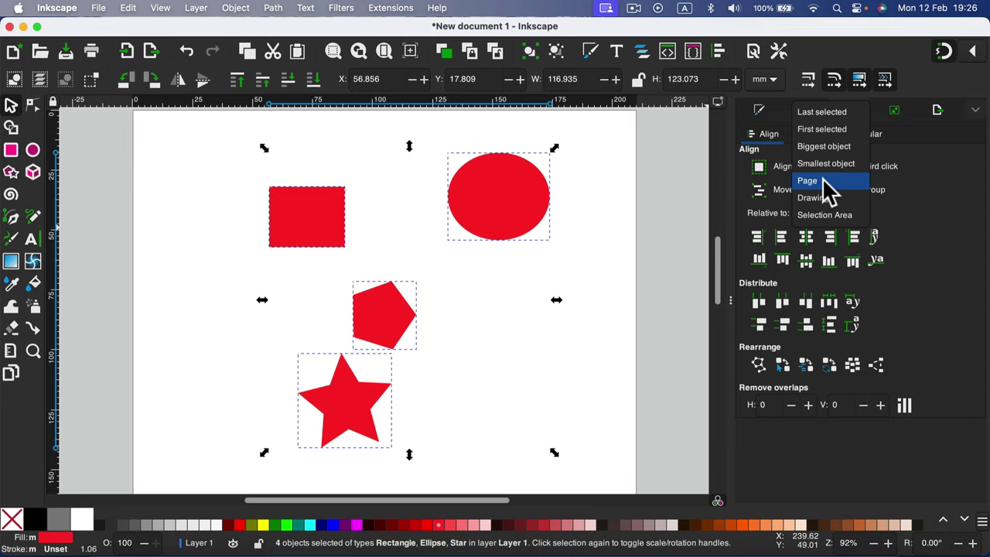
With Relative to set to Page, centre all four shapes on the vertical axis.
{"action": "left_click", "coordinate": [825, 184]}
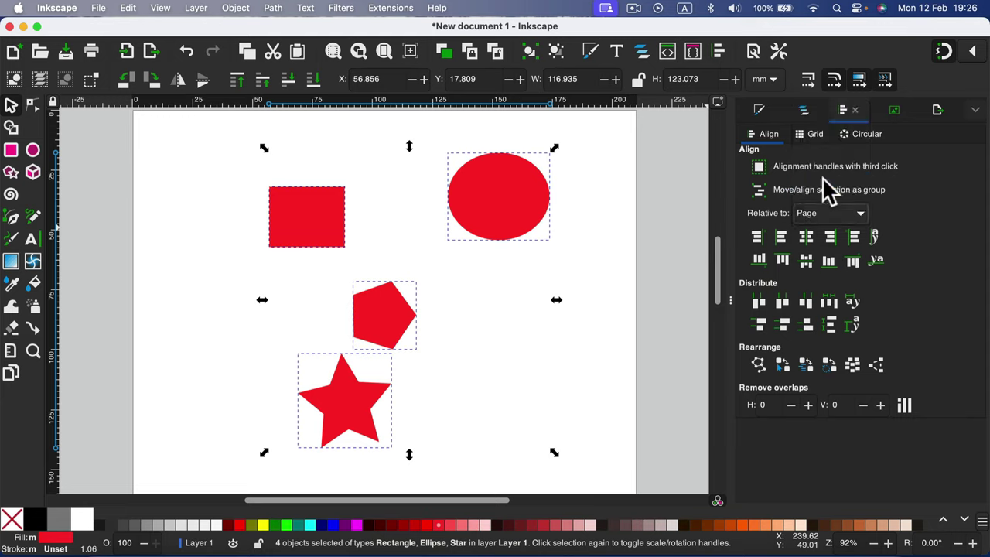
{"action": "left_click", "coordinate": [805, 237]}
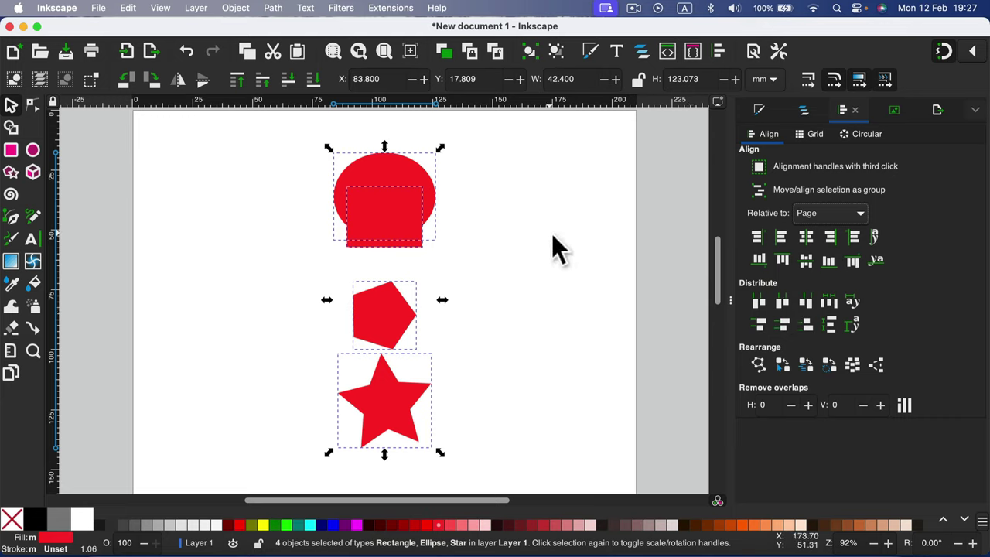
Distribute the column with even top edges, then even vertical gaps.
{"action": "left_click", "coordinate": [761, 327]}
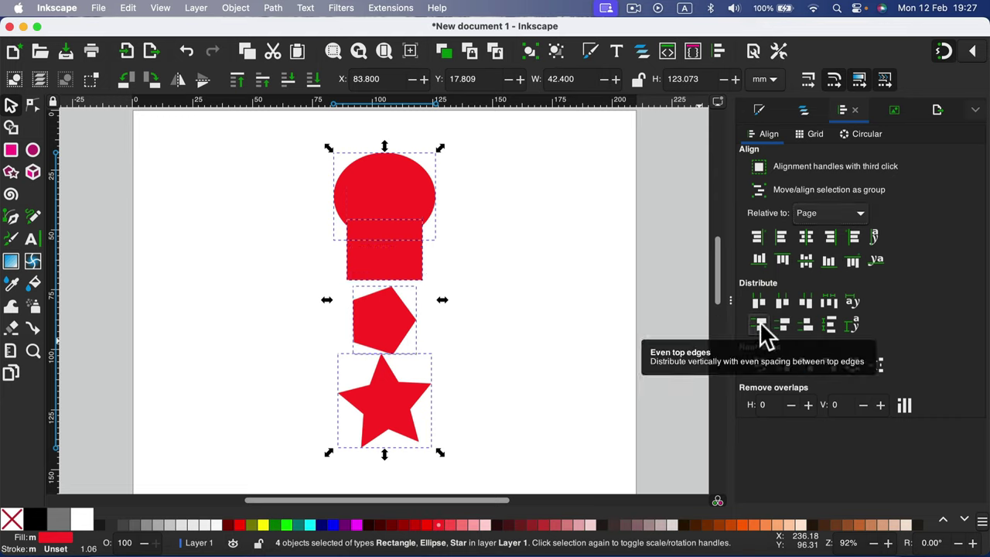
{"action": "left_click", "coordinate": [827, 327]}
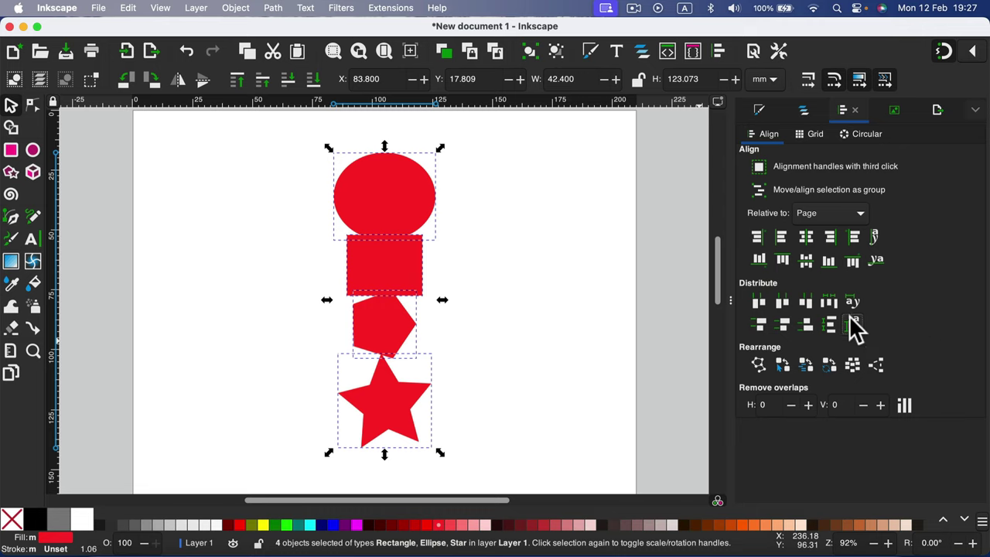
Repeatedly exchange the shapes' positions to shuffle the column order.
{"action": "left_click", "coordinate": [853, 327]}
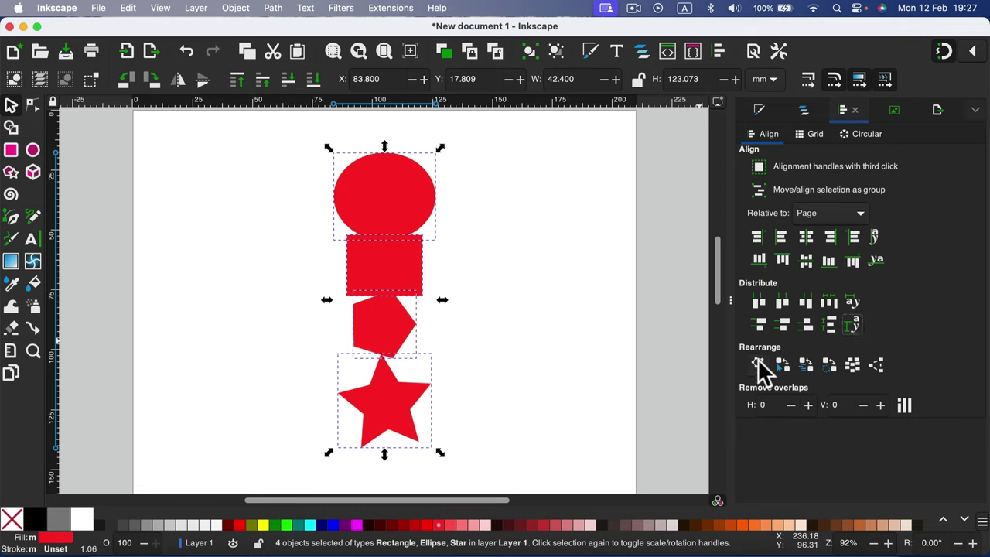
{"action": "left_click", "coordinate": [851, 365]}
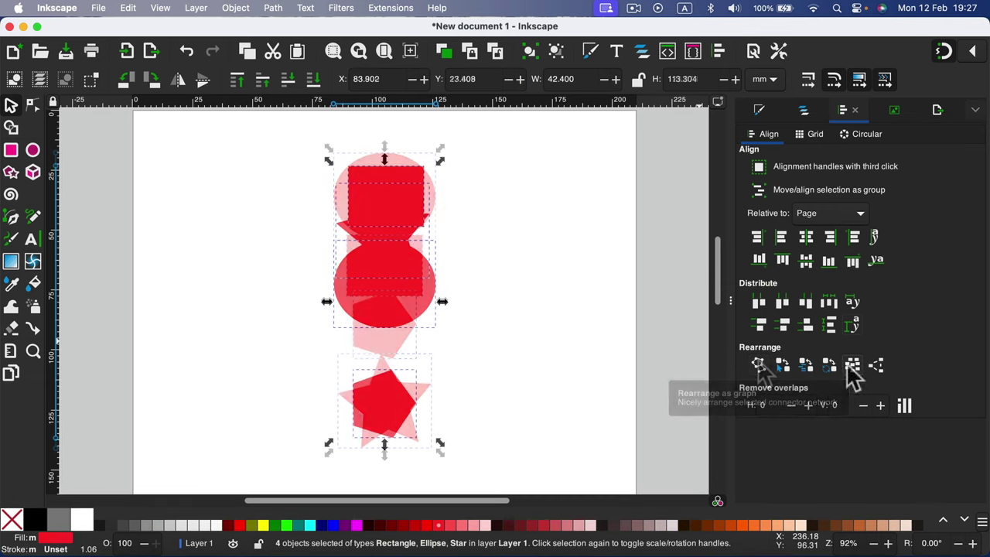
{"action": "left_click", "coordinate": [852, 365]}
{"action": "left_click", "coordinate": [851, 365]}
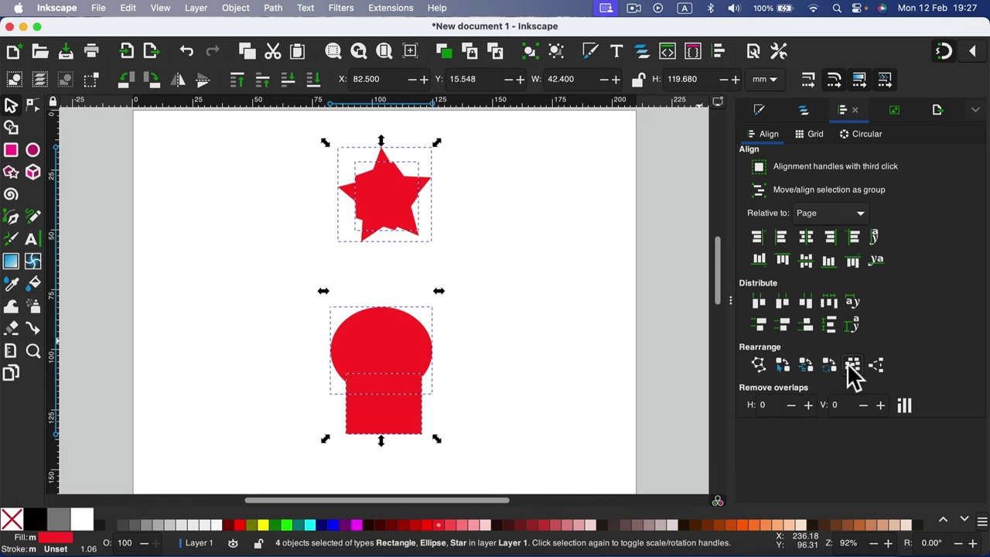
{"action": "left_click", "coordinate": [852, 365]}
{"action": "left_click", "coordinate": [850, 365]}
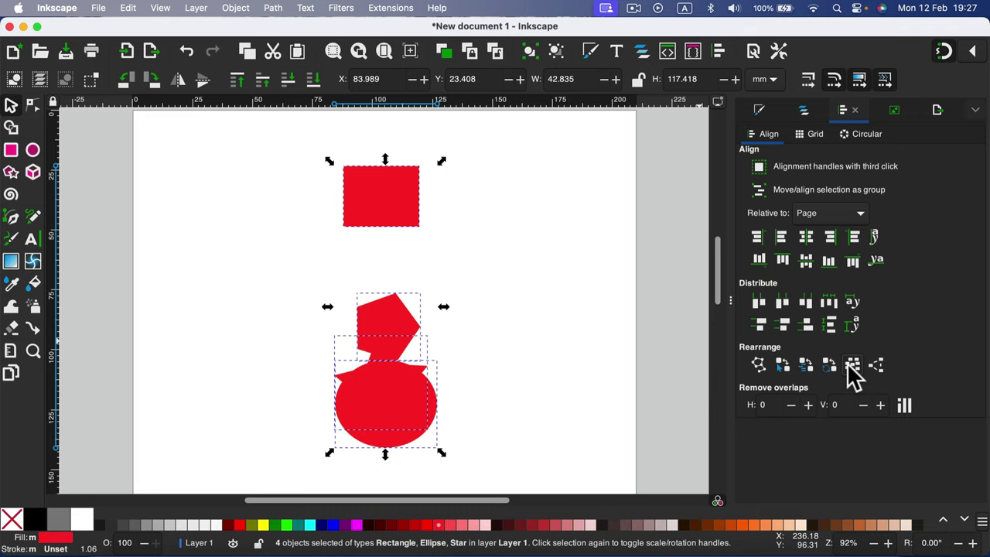
{"action": "left_click", "coordinate": [850, 365]}
{"action": "left_click", "coordinate": [852, 365]}
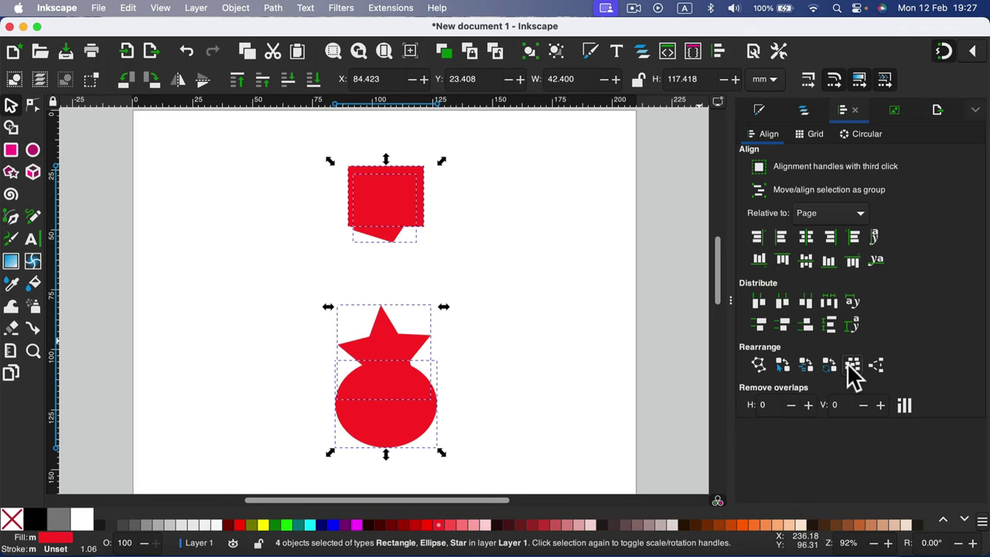
{"action": "left_click", "coordinate": [852, 365]}
{"action": "left_click", "coordinate": [852, 365]}
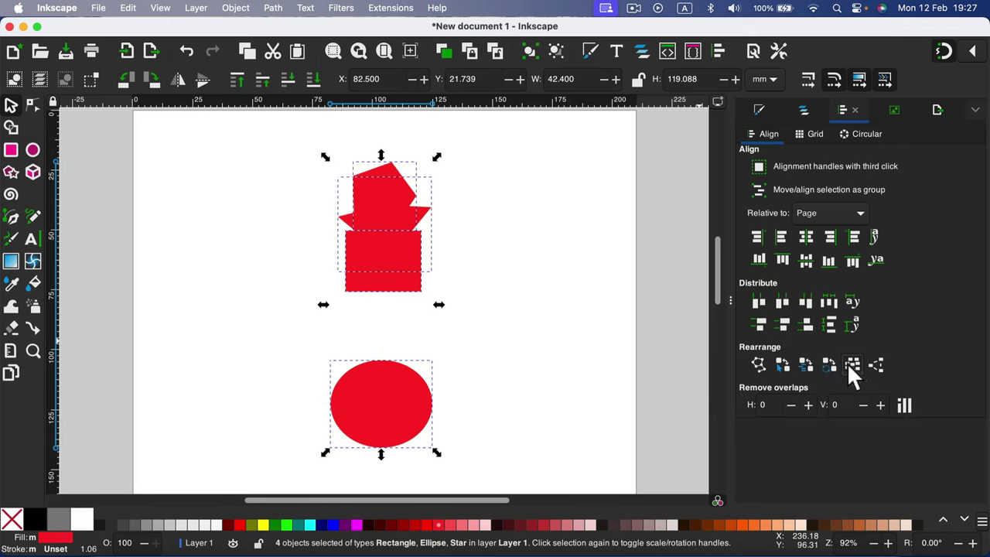
{"action": "left_click", "coordinate": [851, 365]}
{"action": "left_click", "coordinate": [851, 365]}
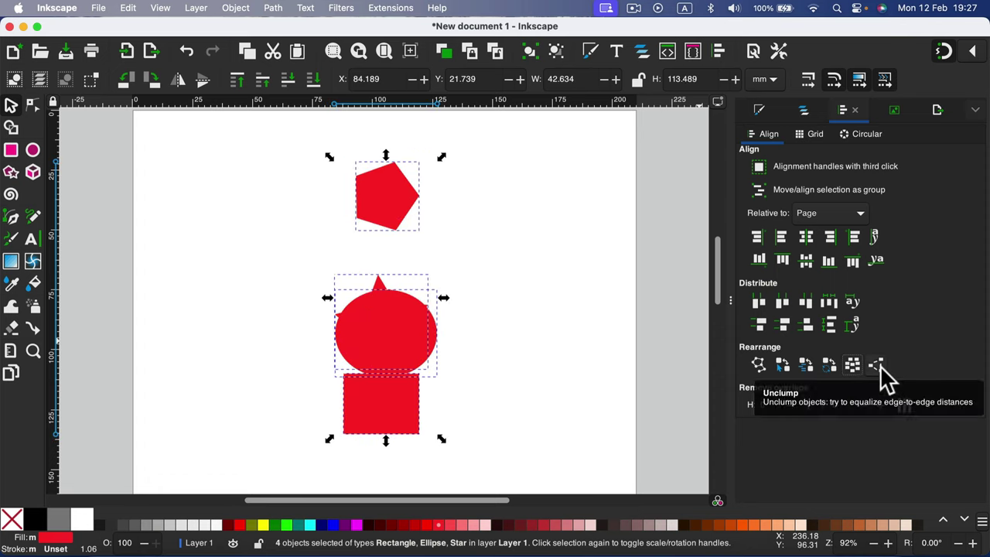
Unclump the shapes, then exchange positions in selection order three times.
{"action": "left_click", "coordinate": [879, 367]}
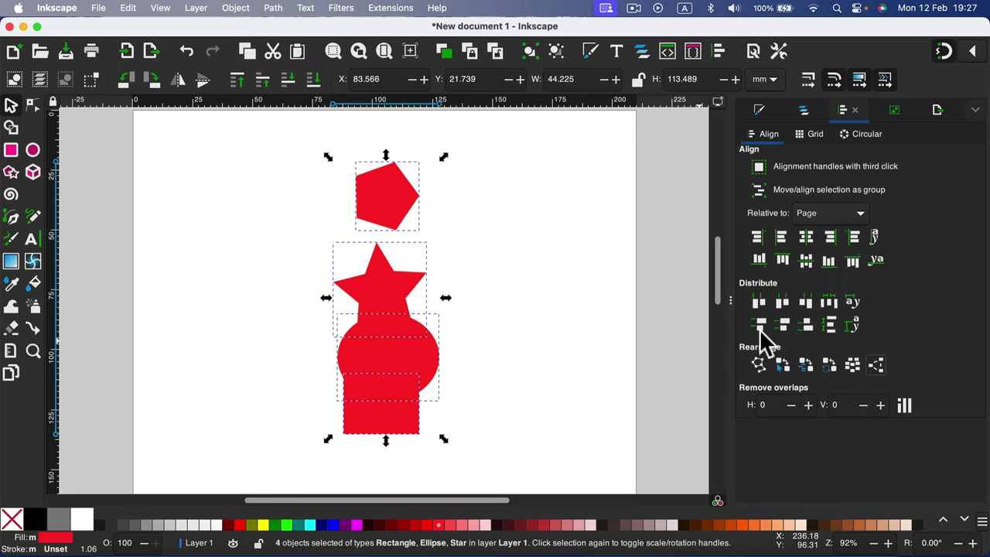
{"action": "left_click", "coordinate": [783, 365]}
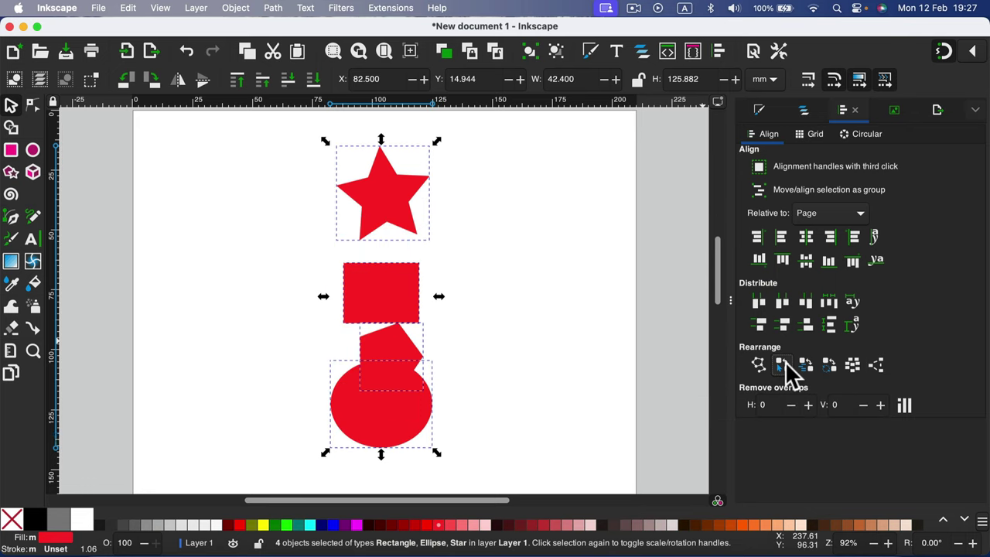
{"action": "left_click", "coordinate": [784, 364]}
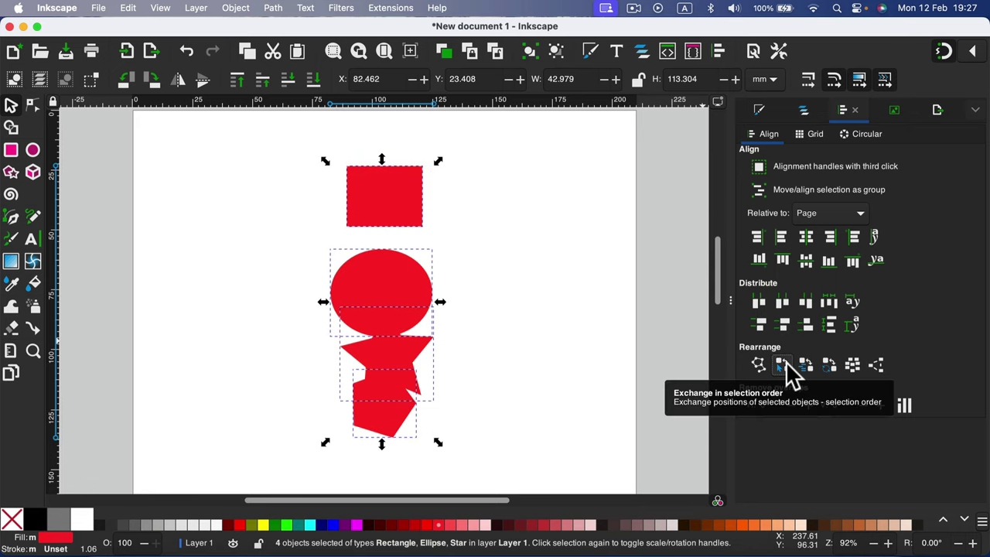
{"action": "left_click", "coordinate": [784, 365]}
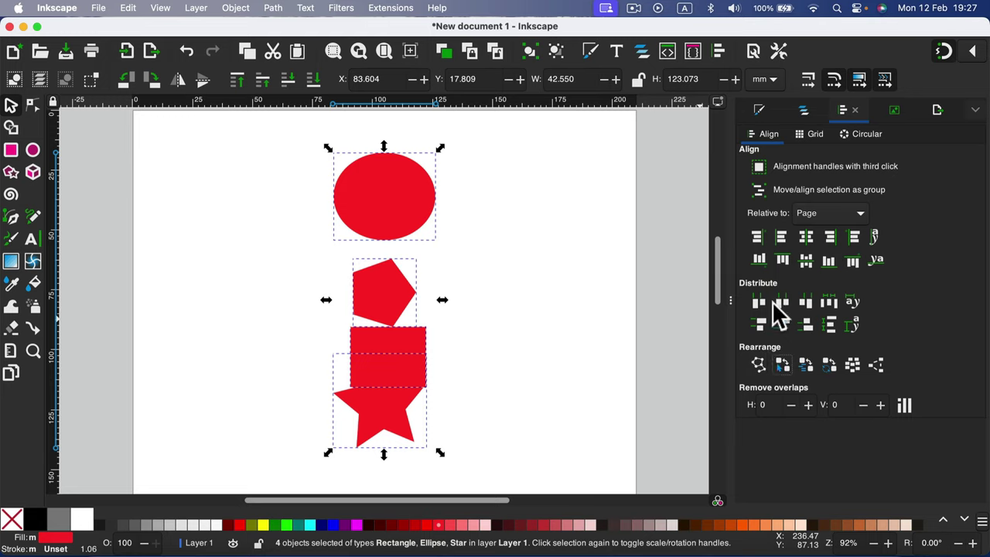
Move the rectangle to the upper left, star beside the pentagon, and reselect all.
{"action": "left_click", "coordinate": [542, 296]}
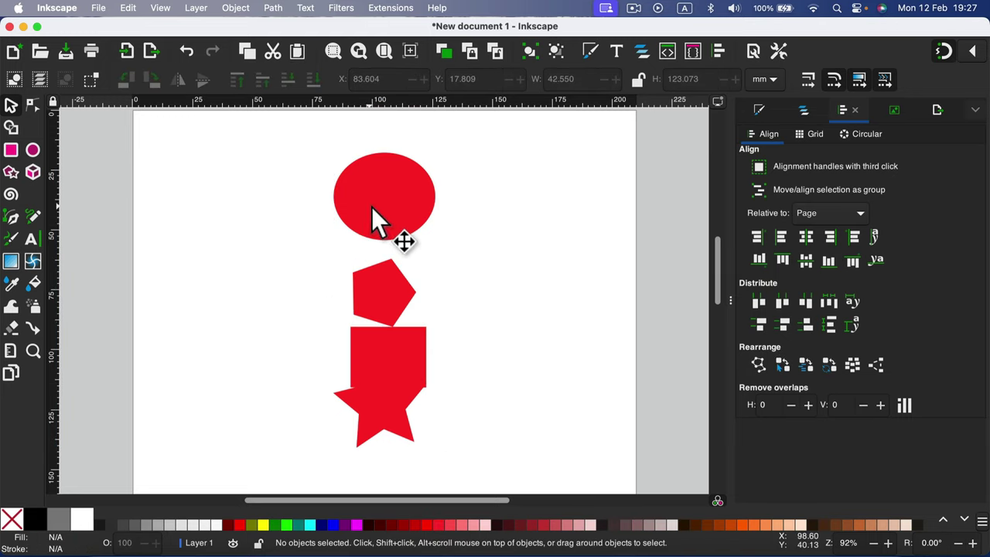
{"action": "left_click_drag", "start_coordinate": [372, 207], "coordinate": [480, 225]}
{"action": "left_click_drag", "start_coordinate": [388, 313], "coordinate": [244, 174]}
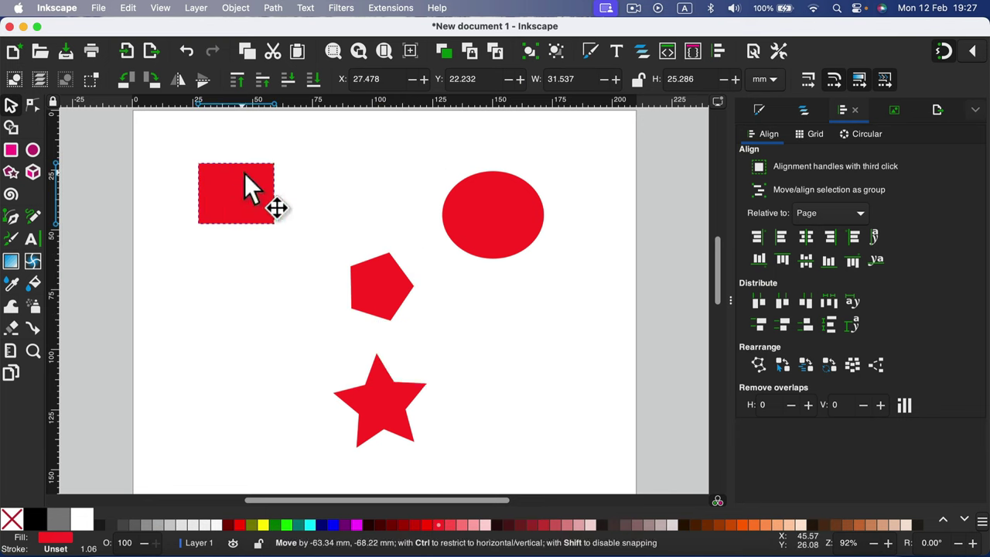
{"action": "left_click_drag", "start_coordinate": [398, 381], "coordinate": [310, 300]}
{"action": "mouse_move", "coordinate": [156, 141]}
{"action": "left_mouse_down"}
{"action": "mouse_move", "coordinate": [523, 317]}
{"action": "mouse_move", "coordinate": [637, 431]}
{"action": "left_mouse_up"}
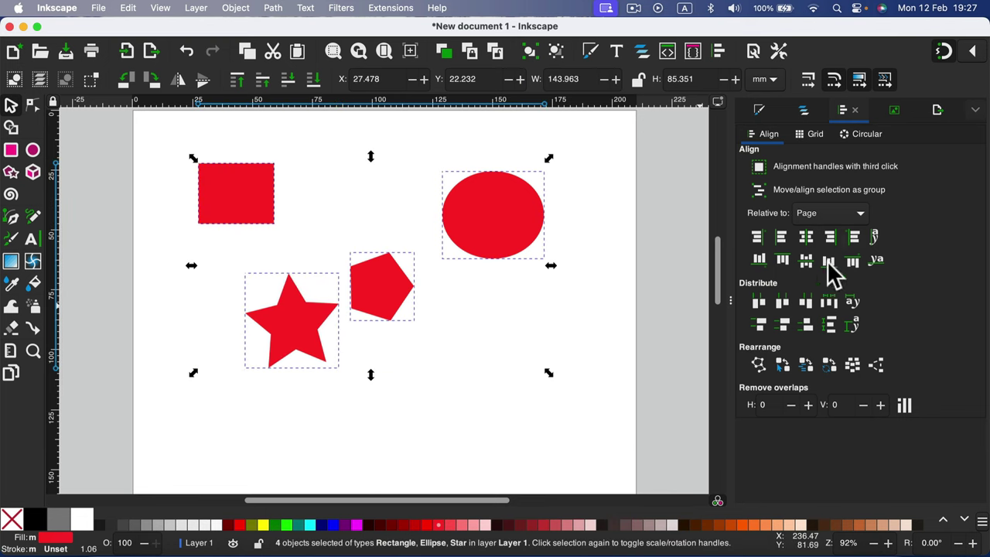
Distribute the shapes evenly and centre them in one horizontal row.
{"action": "left_click", "coordinate": [778, 300]}
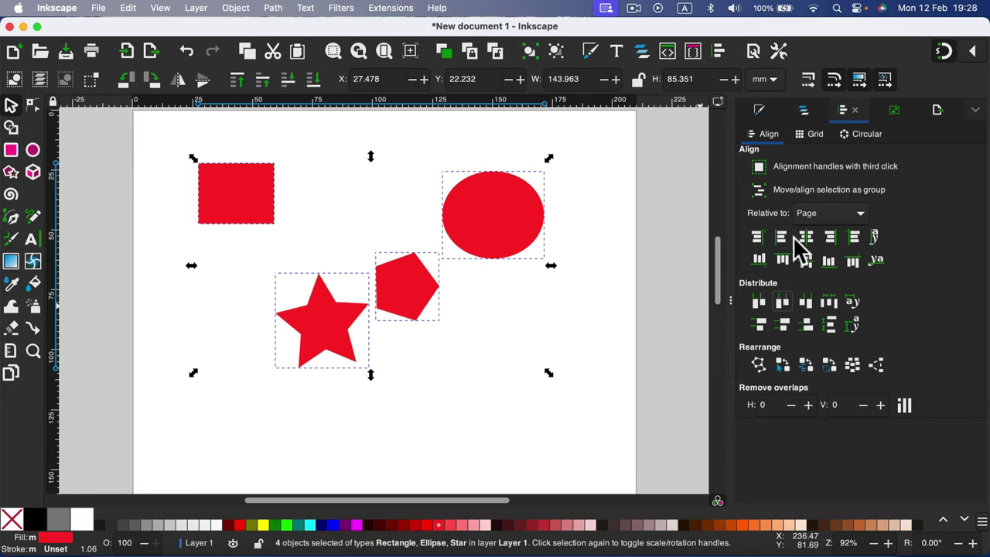
{"action": "left_click", "coordinate": [805, 260]}
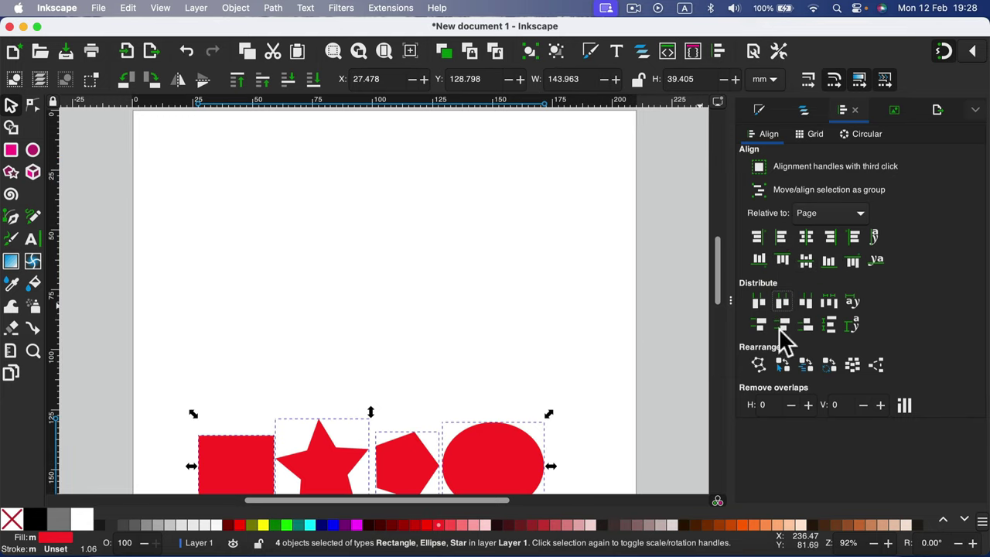
{"action": "scroll", "coordinate": [600, 343], "scroll_direction": "down", "scroll_amount": 5}
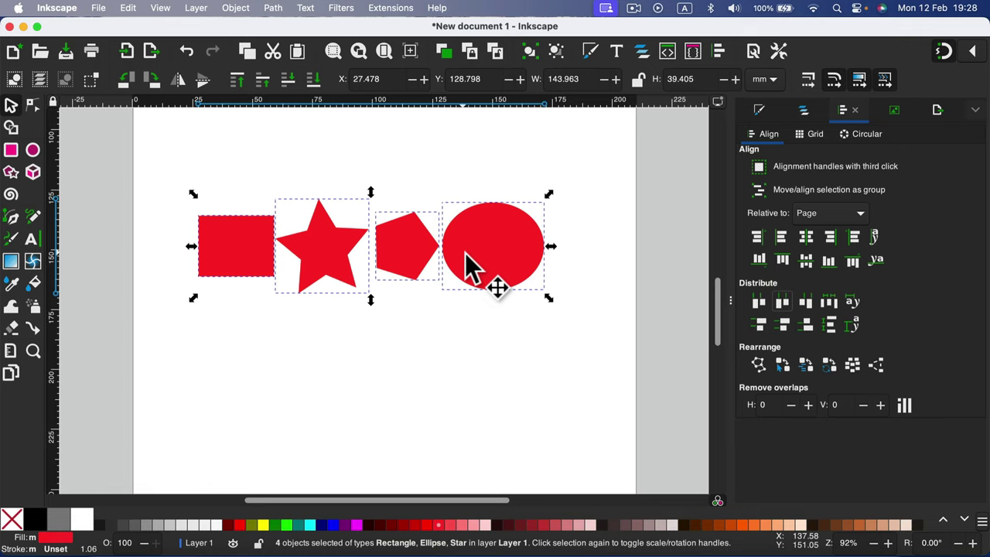
{"action": "left_click", "coordinate": [855, 213]}
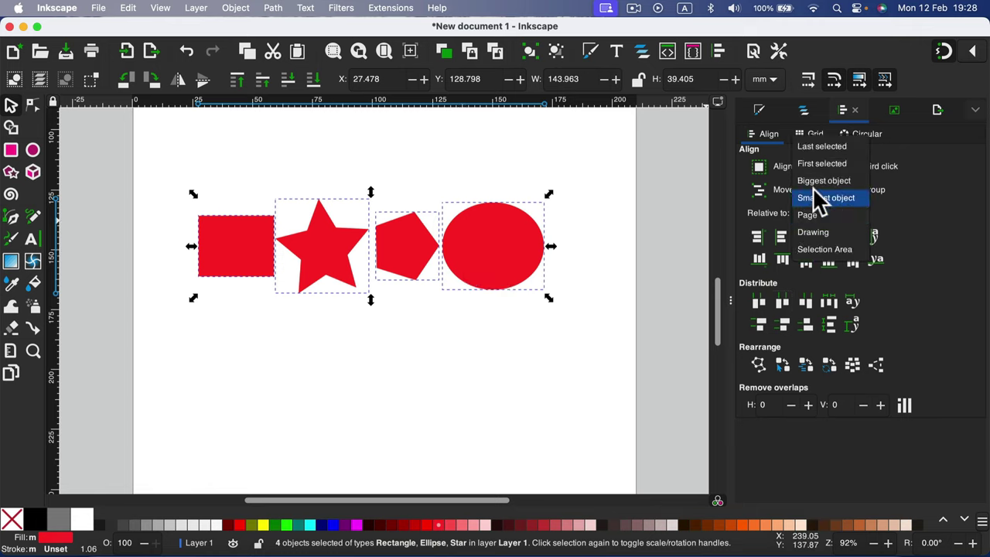
Switch the Relative to reference from Page to Selection Area.
{"action": "left_click", "coordinate": [823, 250]}
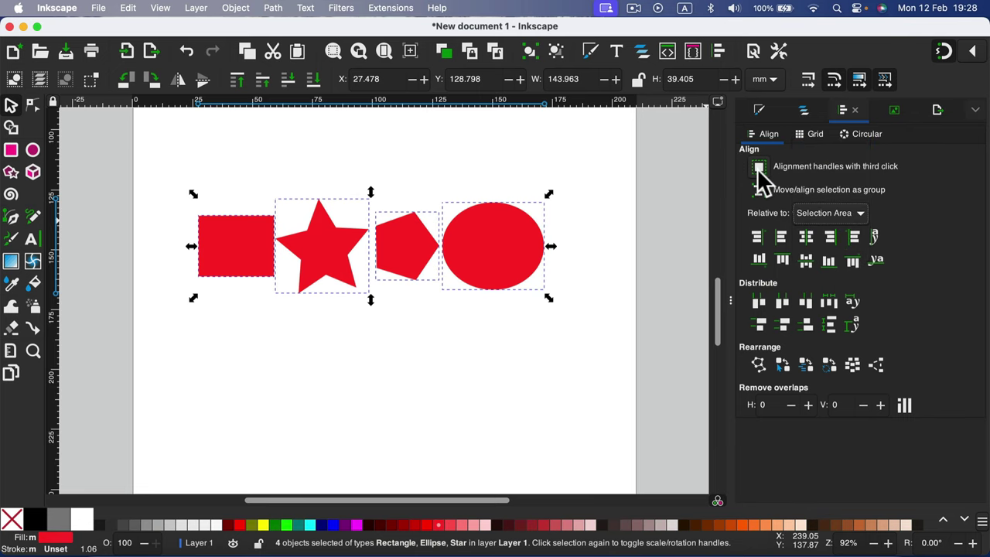